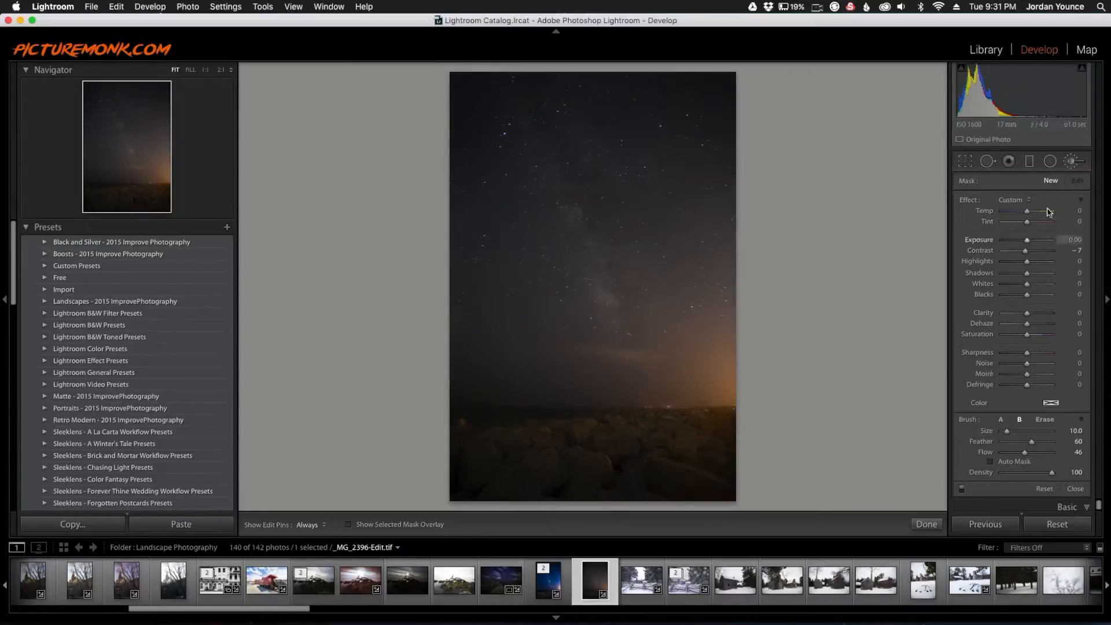
Step: Close the Adjustment Brush and cool the white balance to Temp -23 and Tint +5
click(926, 523)
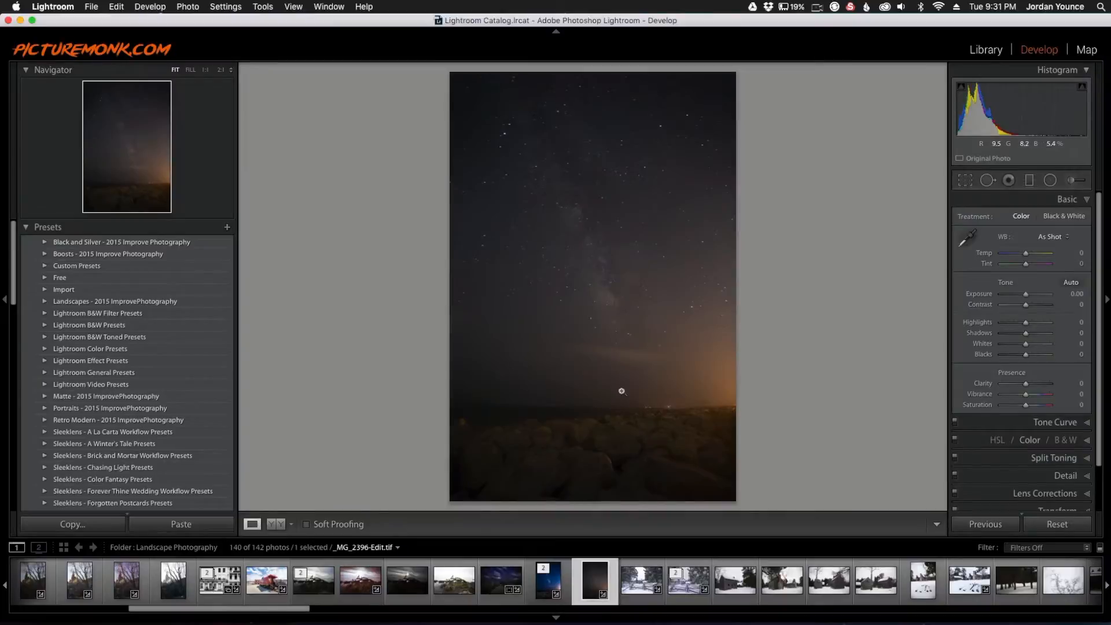
drag(1025, 253, 1024, 253)
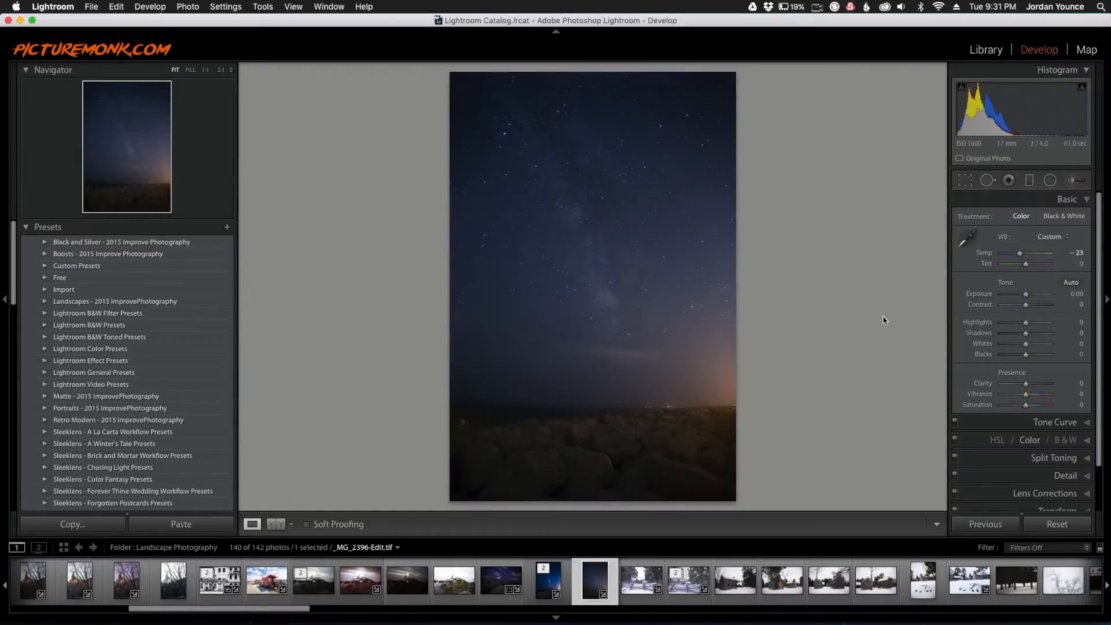
drag(1026, 264, 1027, 264)
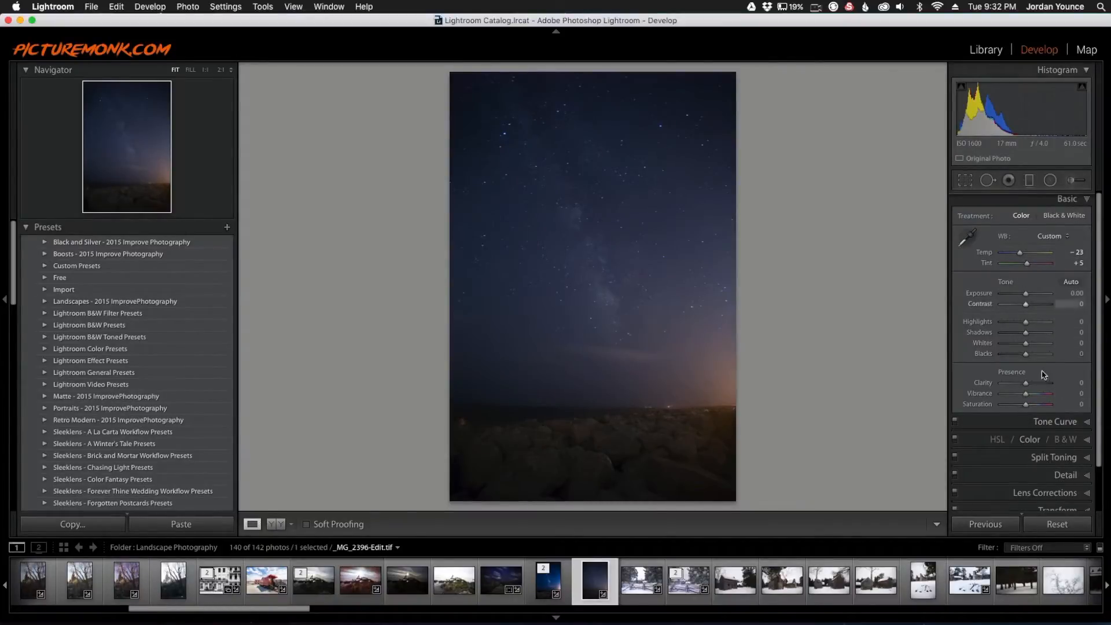
scroll(1060, 457, down, 3)
Step: Raise Dehaze in the Effects panel to +65 to reveal the Milky Way
click(1063, 483)
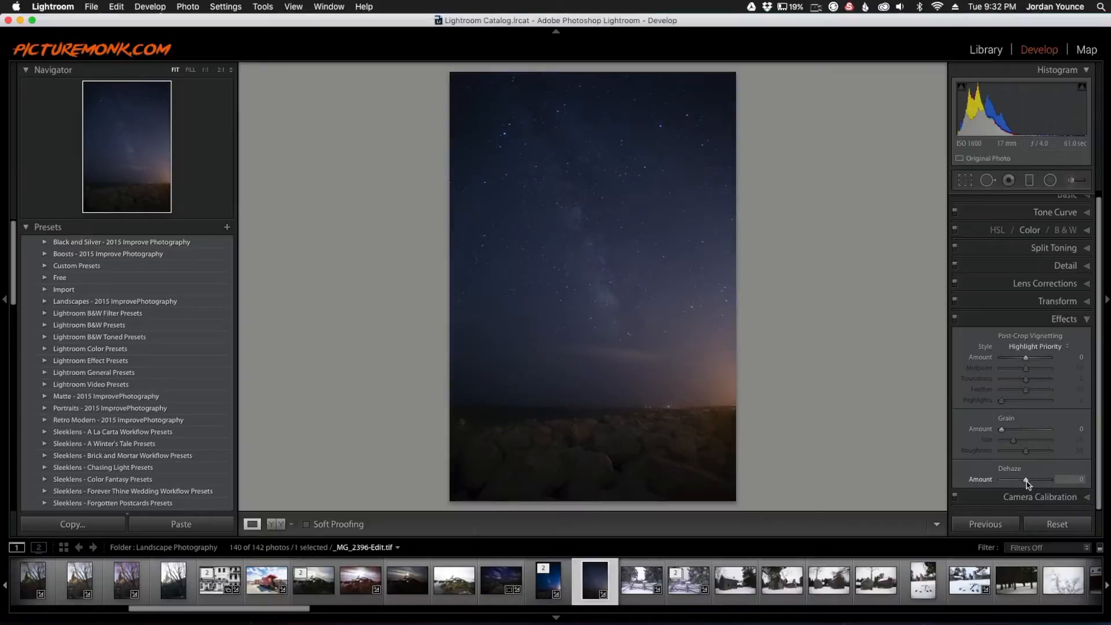
drag(1026, 480, 1037, 480)
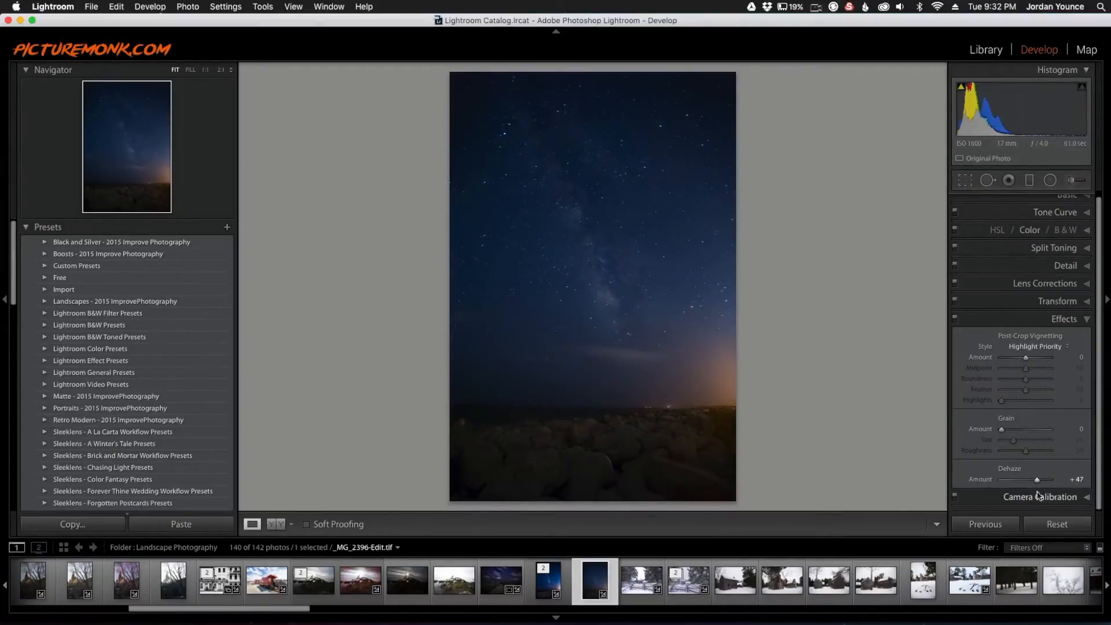
drag(1038, 480, 1041, 482)
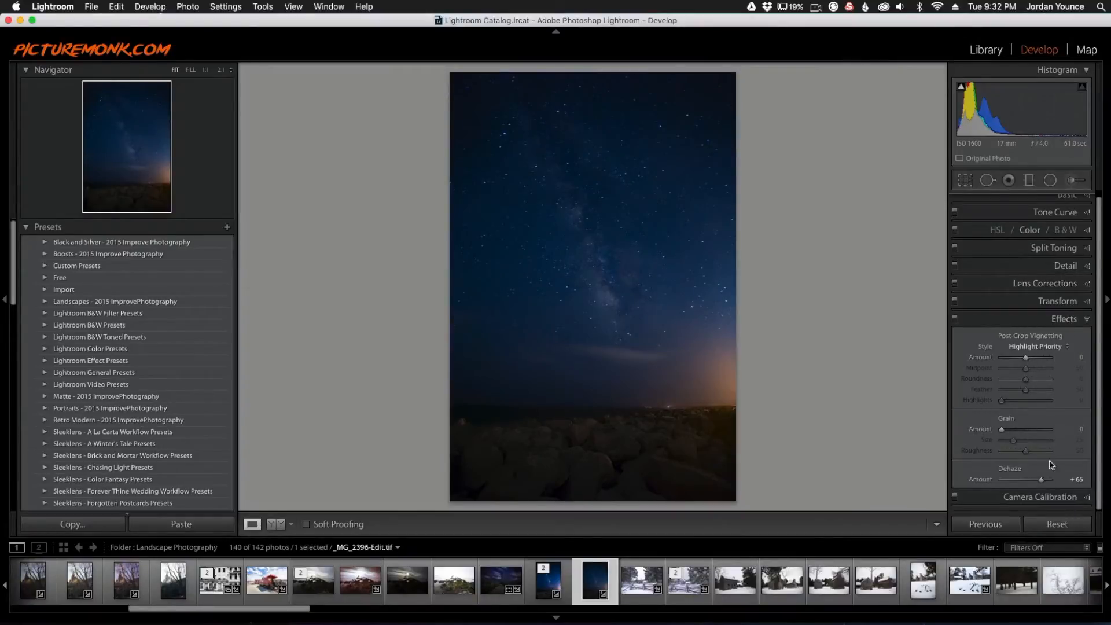
Step: Enable the Canon lens profile corrections, then return to the Basic panel
click(1054, 290)
click(975, 335)
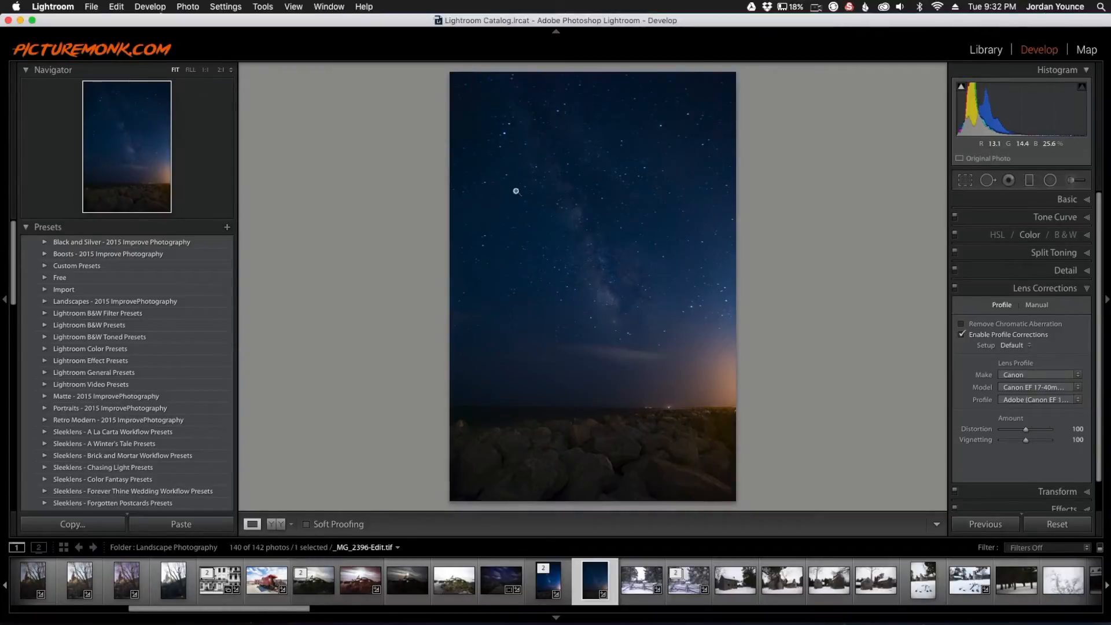
click(1066, 199)
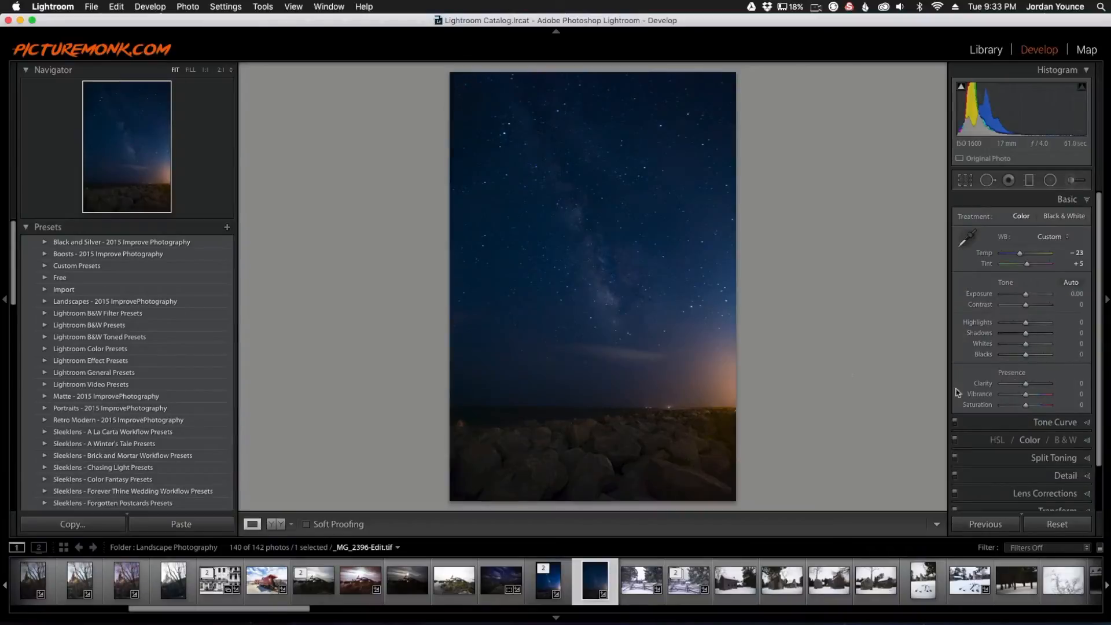
Step: Set Clarity +40, Highlights -4, Whites +27 and Blacks -19 in the Basic panel
drag(1026, 389, 1036, 388)
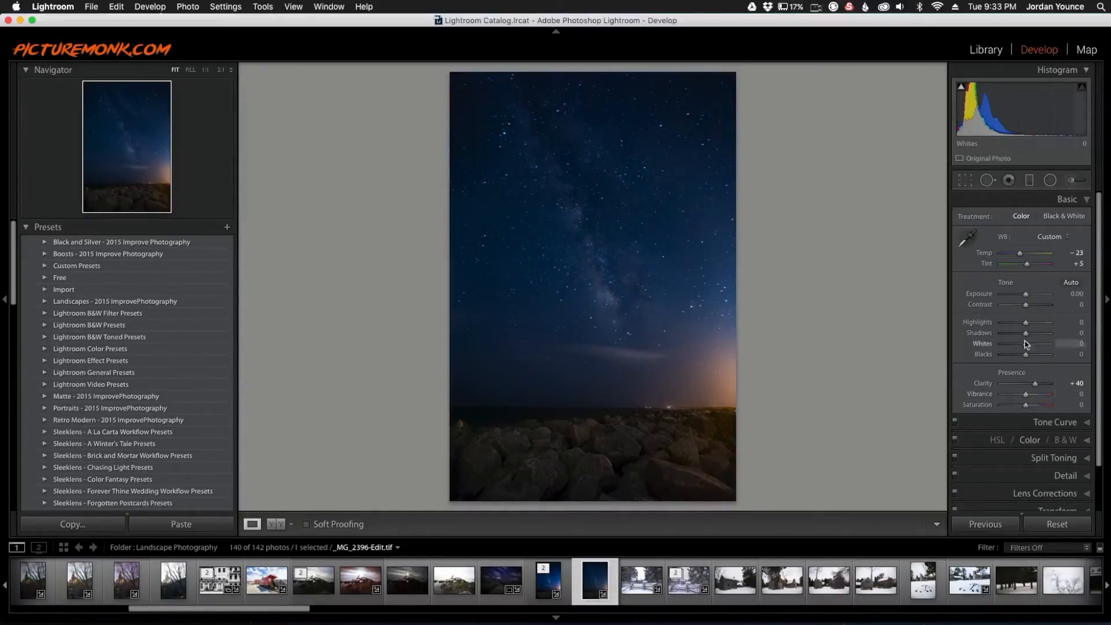
drag(1026, 322, 1028, 325)
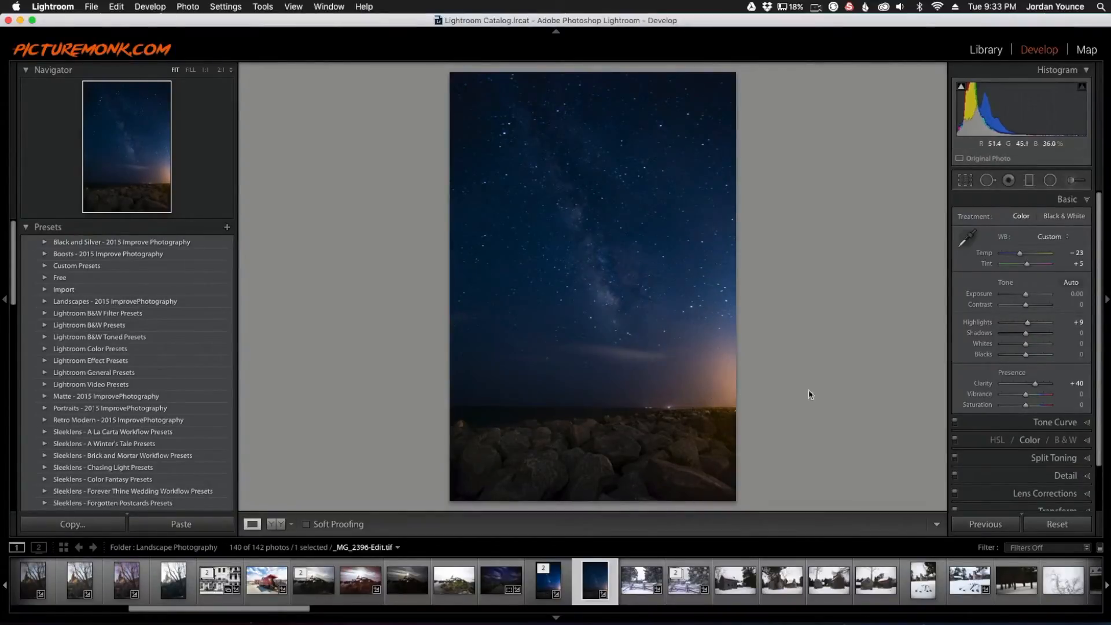
drag(1028, 323, 1027, 323)
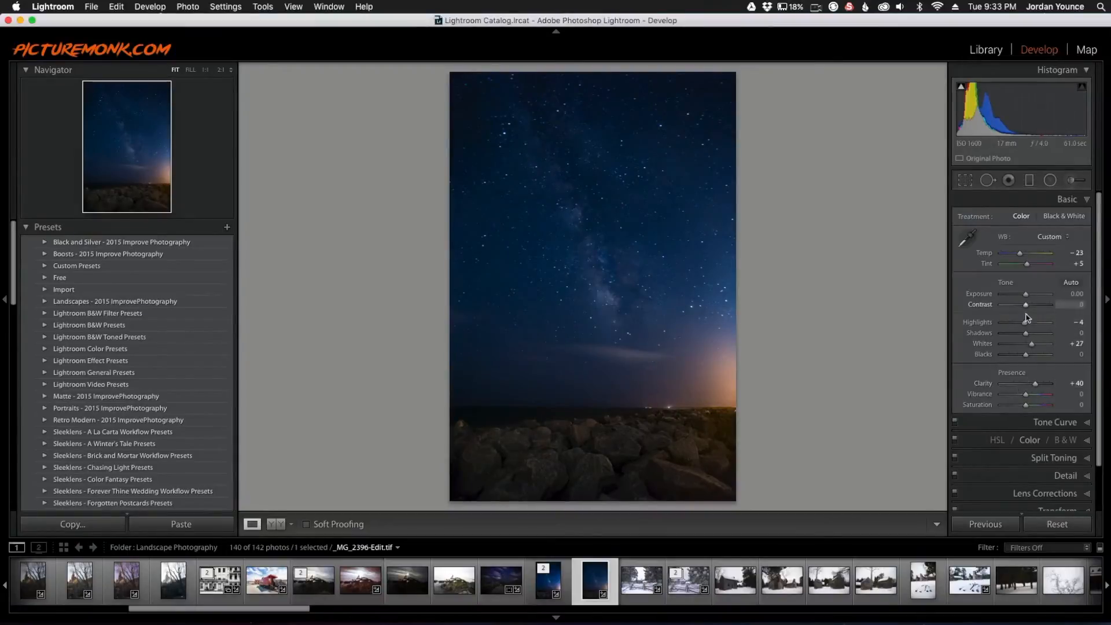
drag(1027, 359, 1019, 359)
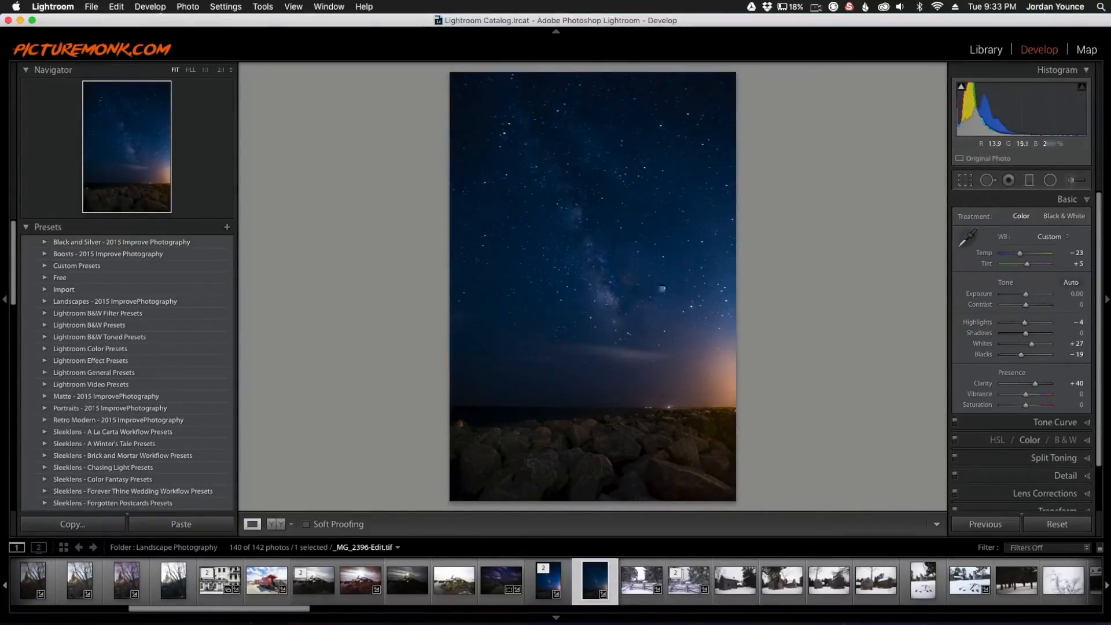
Step: Start a smaller Adjustment Brush with Exposure 0.49, Highlights 4, Clarity 9 and Dehaze 12
click(1072, 180)
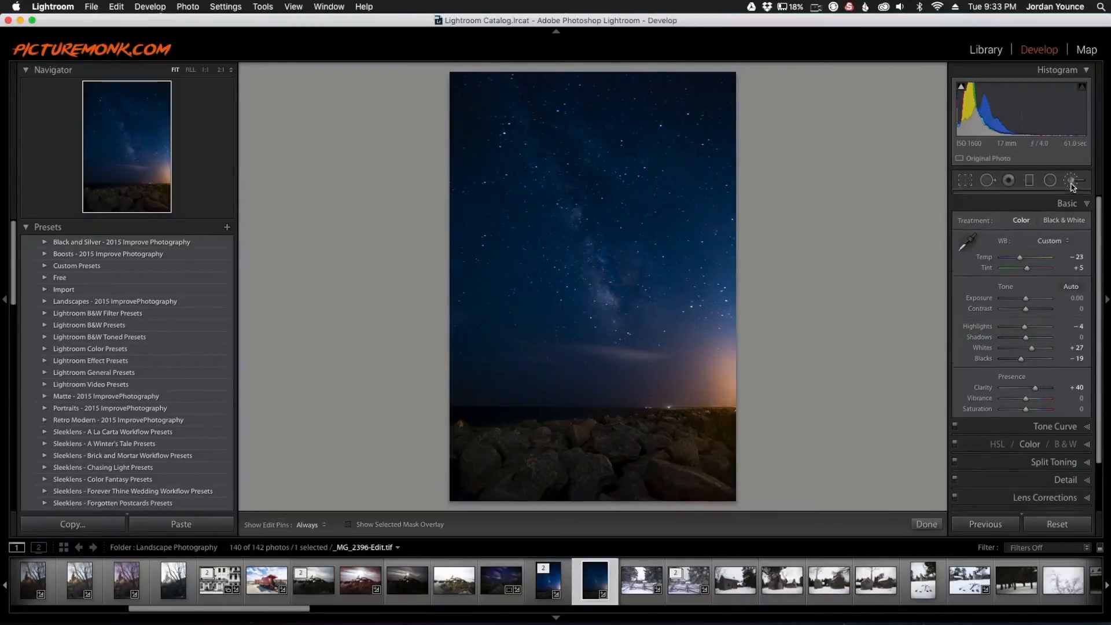
key(bracketleft)
key(bracketleft)
key(bracketleft)
key(bracketleft)
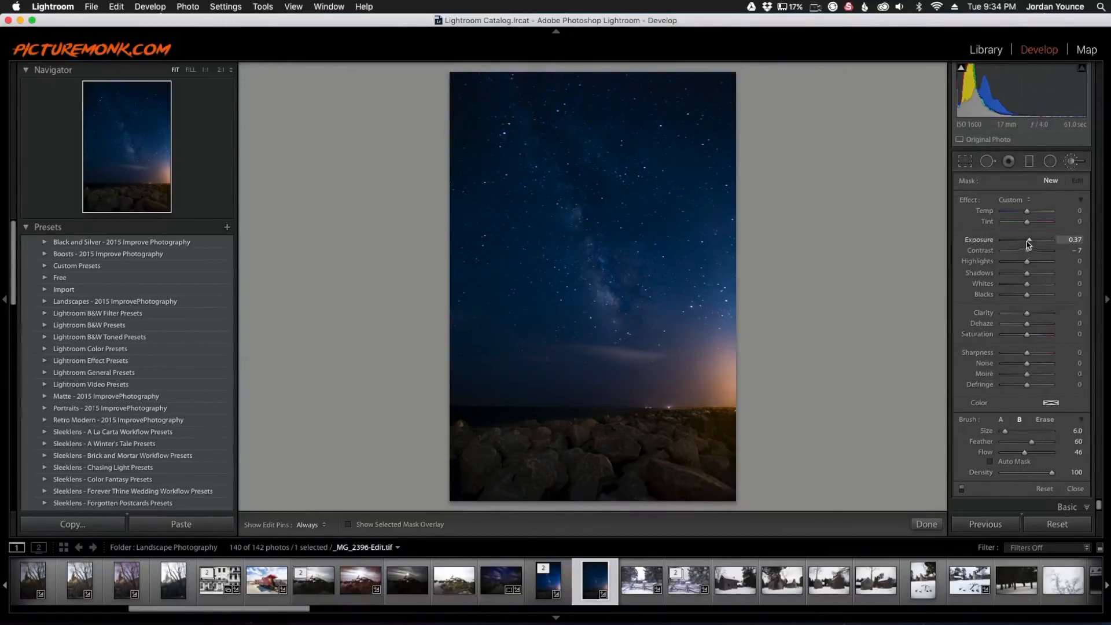
drag(1032, 245, 1032, 244)
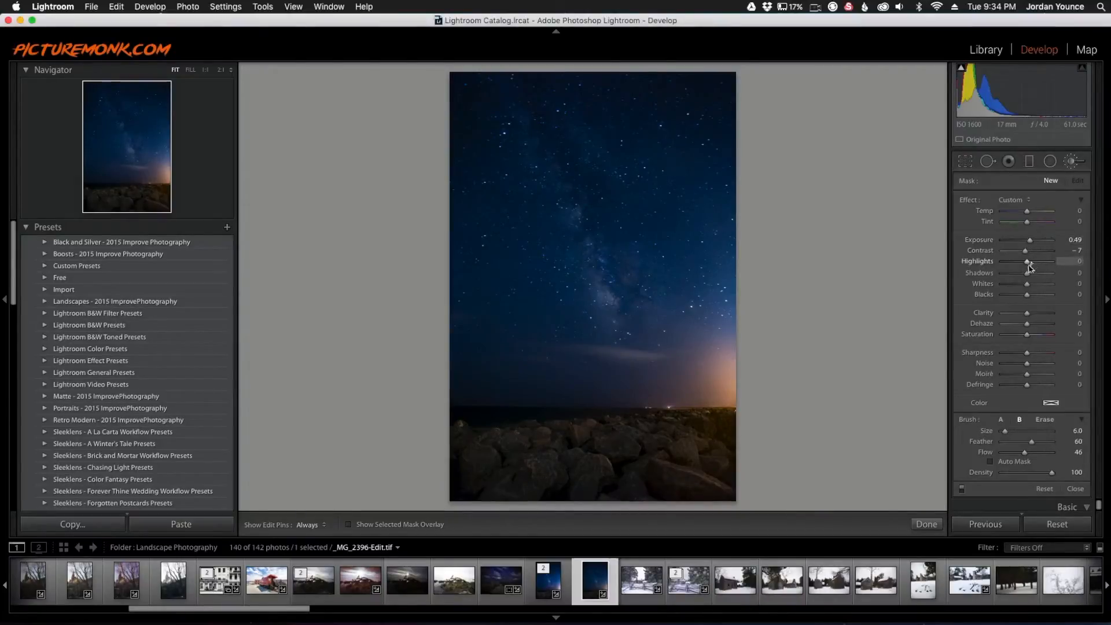
drag(1028, 265, 1029, 265)
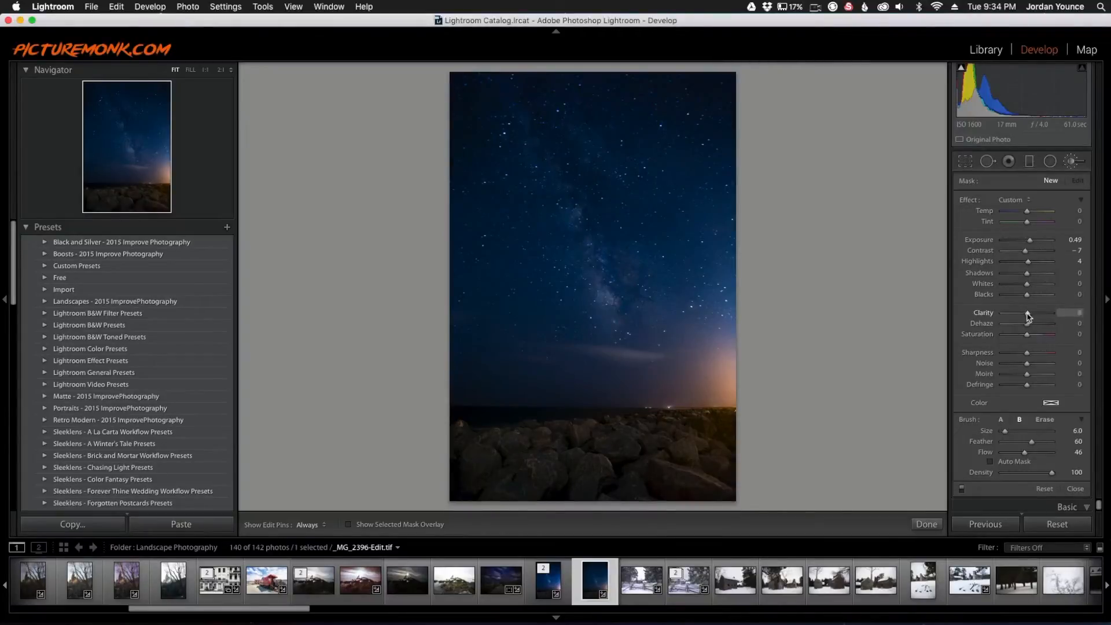
drag(1028, 323, 1029, 326)
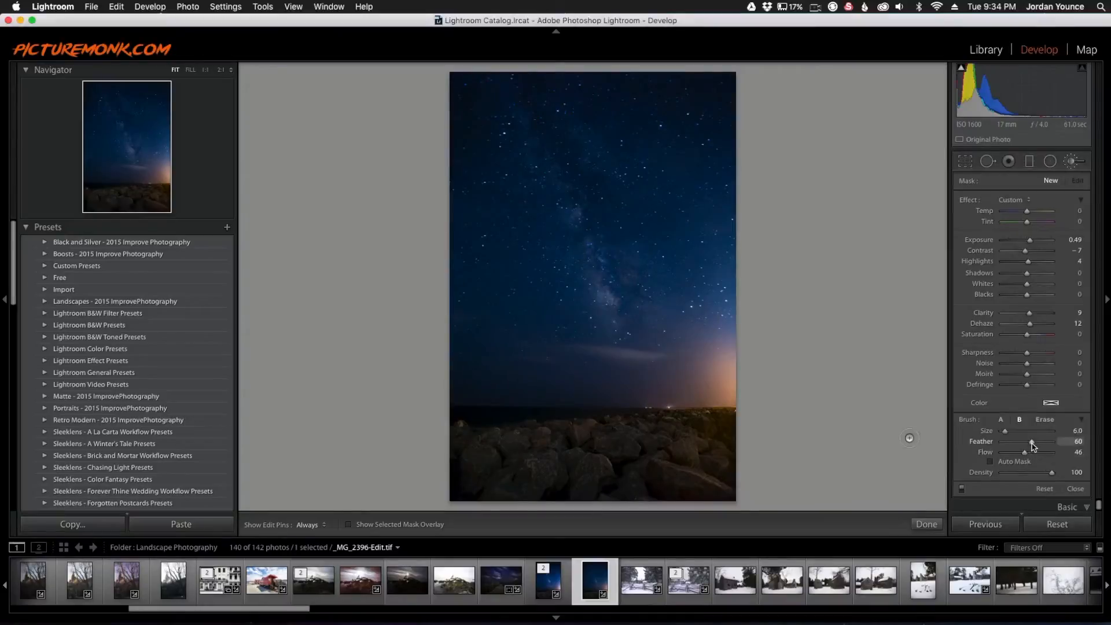
Step: Set brush Flow to 42, shrink the brush to size 4, and paint the Milky Way band
drag(1024, 451, 1022, 452)
drag(1022, 452, 1023, 452)
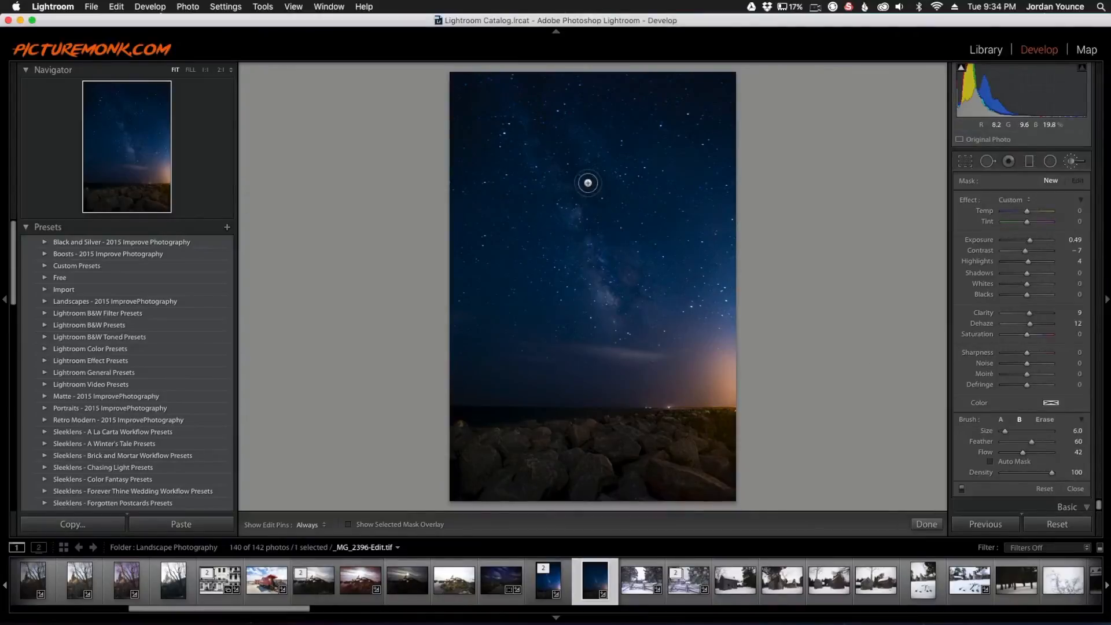
key(bracketleft)
key(bracketleft)
mouse_move(570, 210)
mouse_down()
mouse_move(610, 299)
mouse_move(617, 305)
mouse_move(595, 271)
mouse_move(632, 299)
mouse_move(638, 207)
mouse_move(615, 189)
mouse_move(599, 145)
mouse_move(619, 189)
mouse_move(529, 128)
mouse_move(534, 156)
mouse_move(584, 208)
mouse_move(549, 158)
mouse_move(568, 210)
mouse_move(538, 157)
mouse_up()
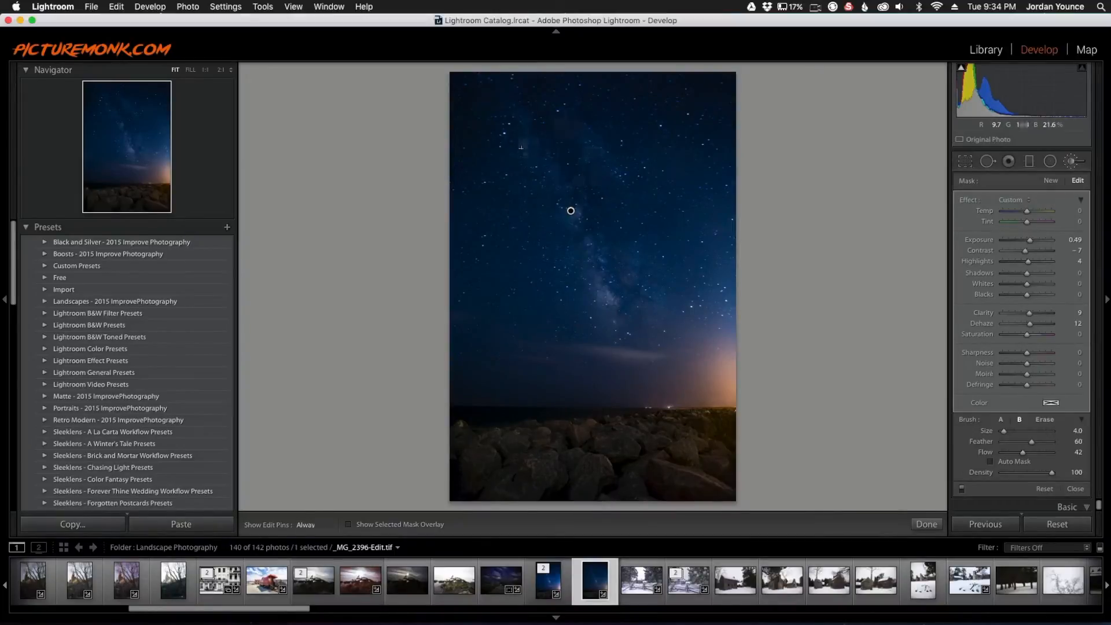
Step: Hide the edit pins and set the Milky Way brush to Exposure 0.45, Contrast 38, Highlights 6
key(h)
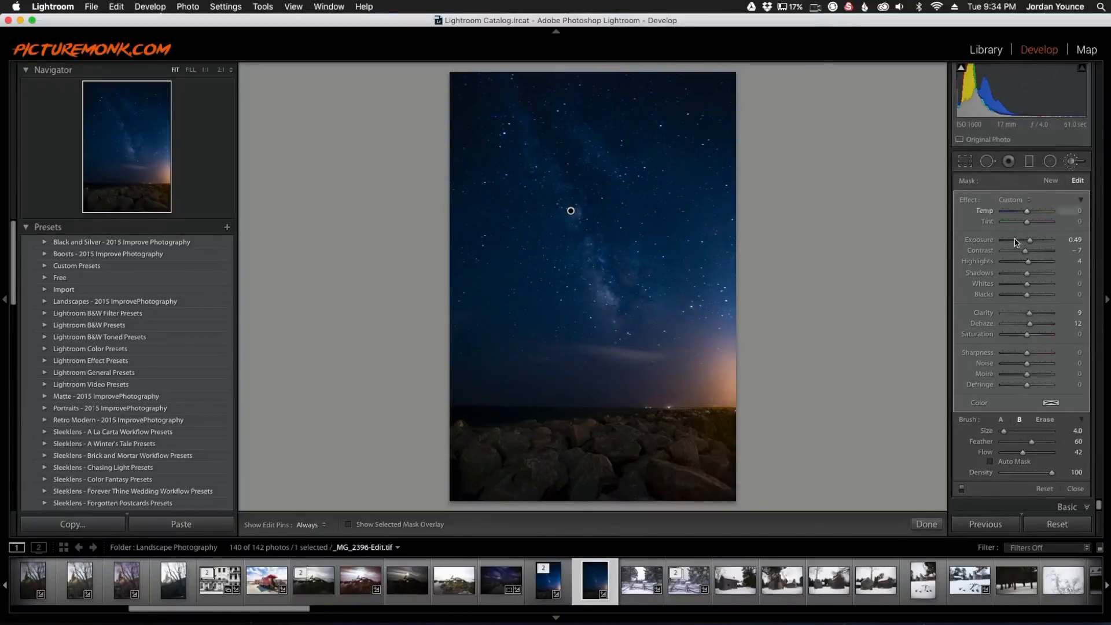
drag(1029, 241, 1027, 245)
drag(1026, 251, 1036, 251)
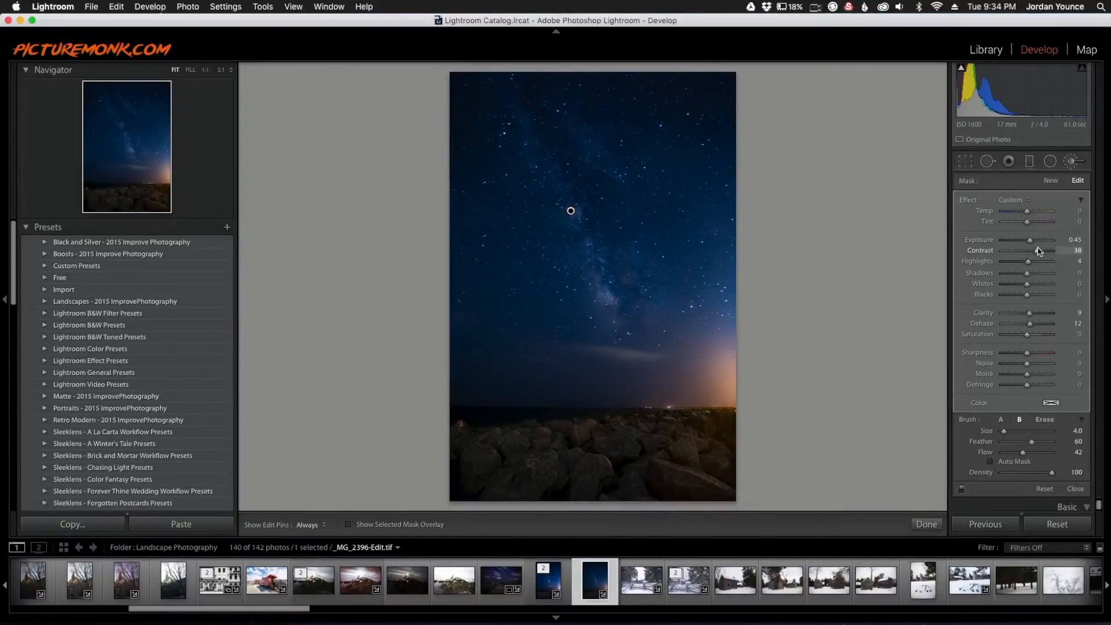
drag(1022, 262, 1029, 261)
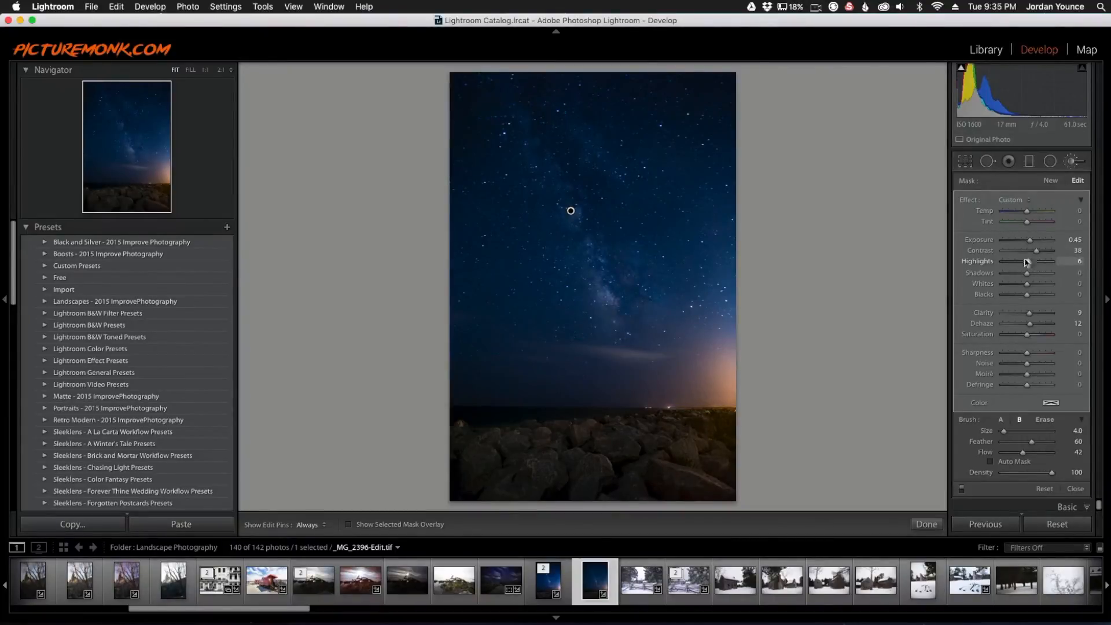
Step: Push the brush to Clarity 100, Saturation 20, Temp 6 and Tint 11
mouse_move(1029, 313)
mouse_down()
mouse_move(1054, 313)
mouse_move(1028, 326)
mouse_up()
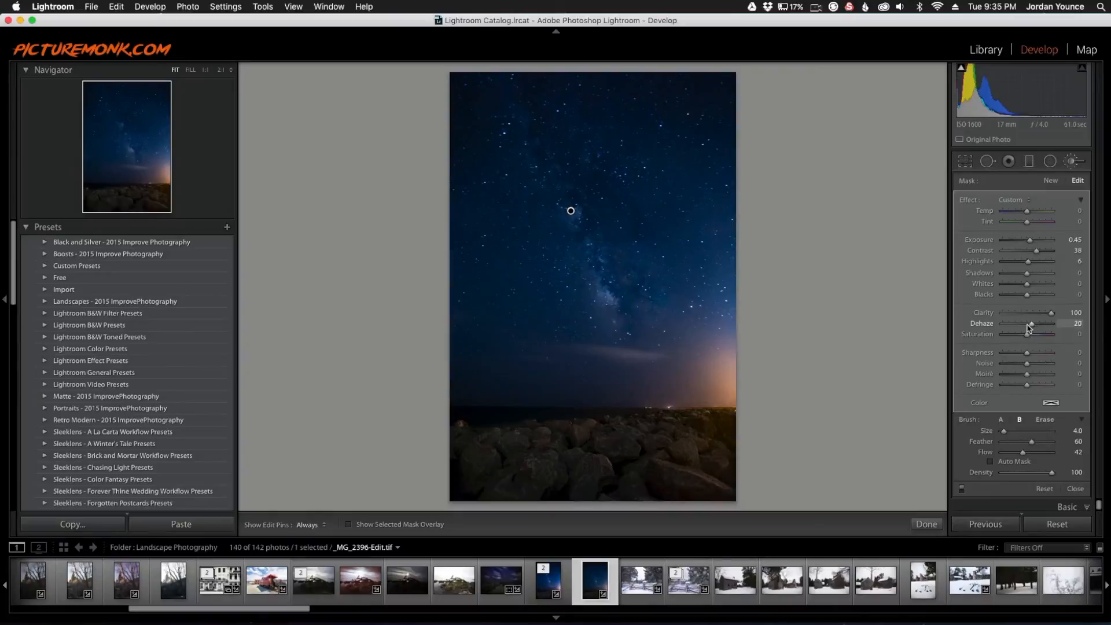
drag(1027, 334, 1032, 335)
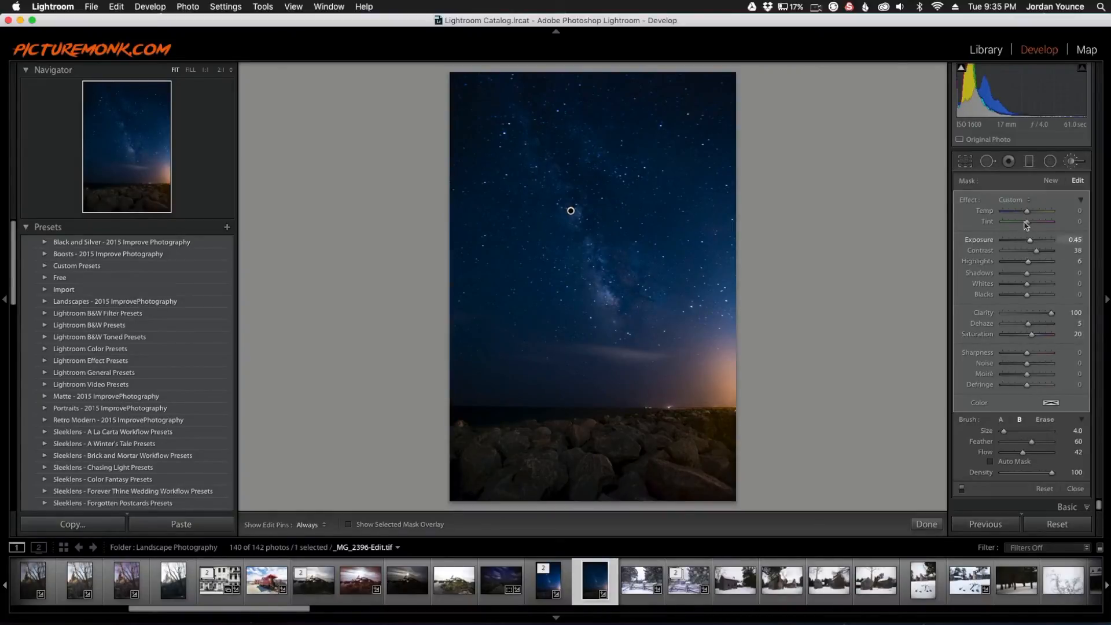
drag(1027, 216, 1029, 216)
drag(1030, 216, 1029, 220)
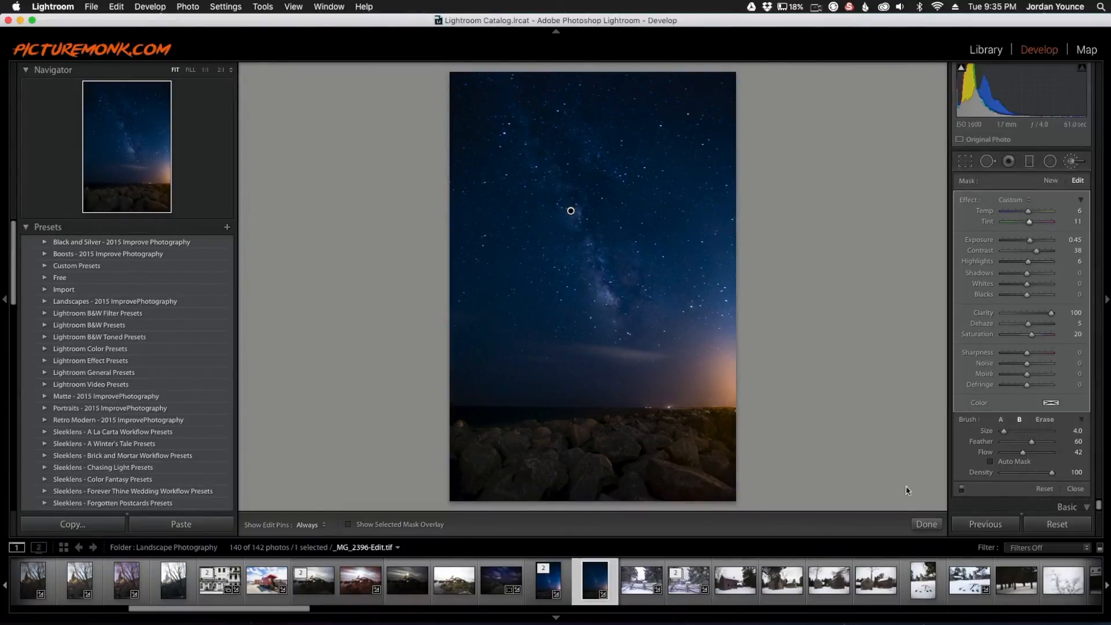
Step: Close the Adjustment Brush and view the Before/After comparison side by side
click(926, 523)
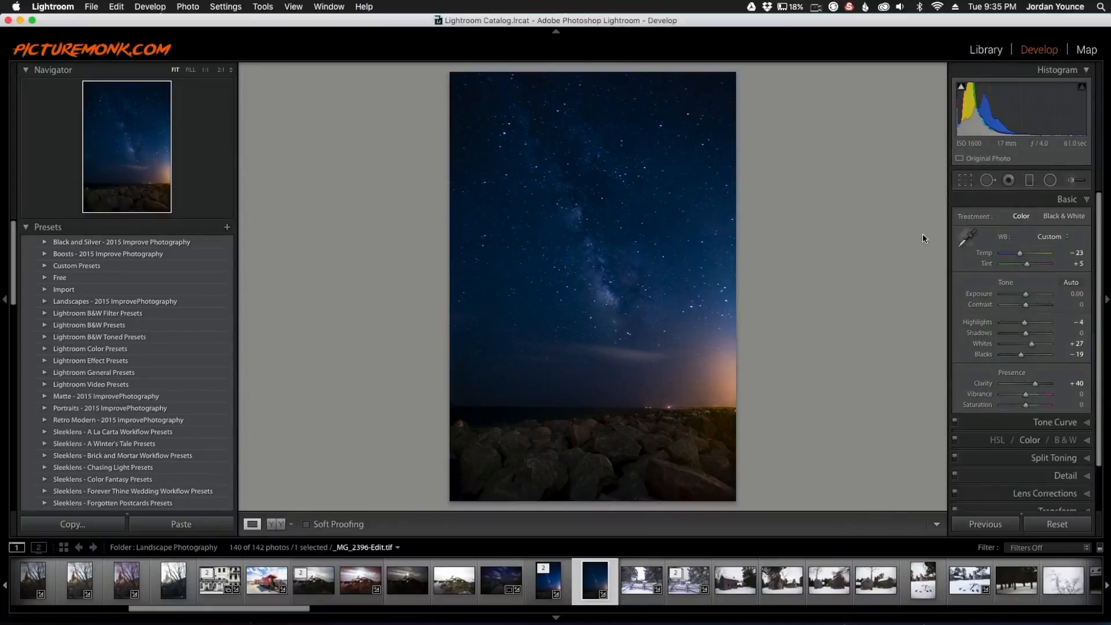
click(276, 523)
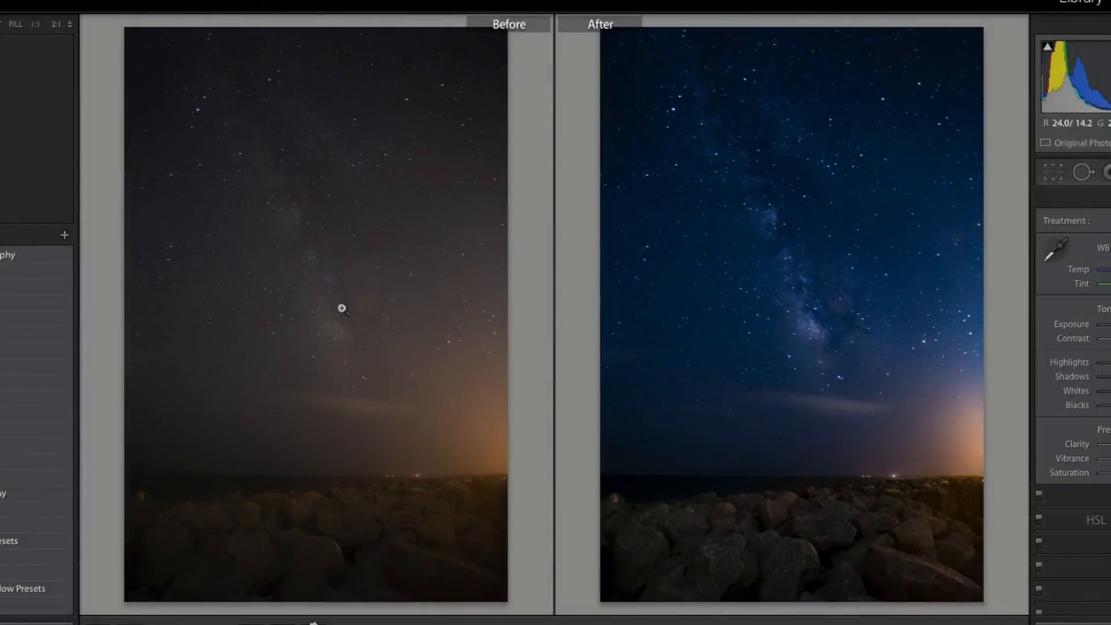